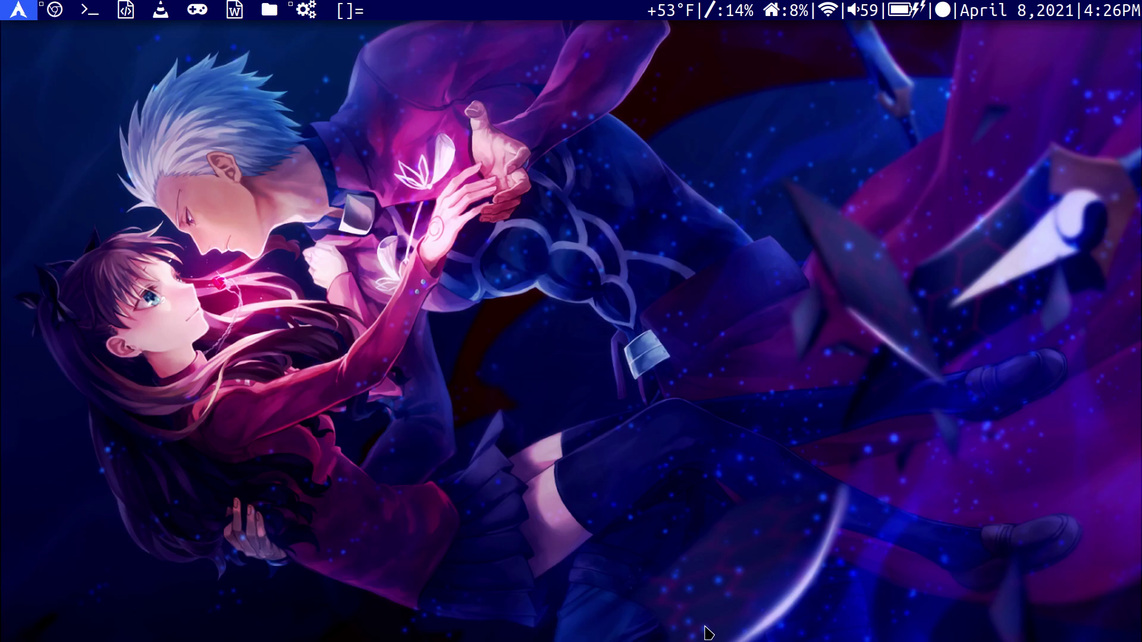
key(super+Return)
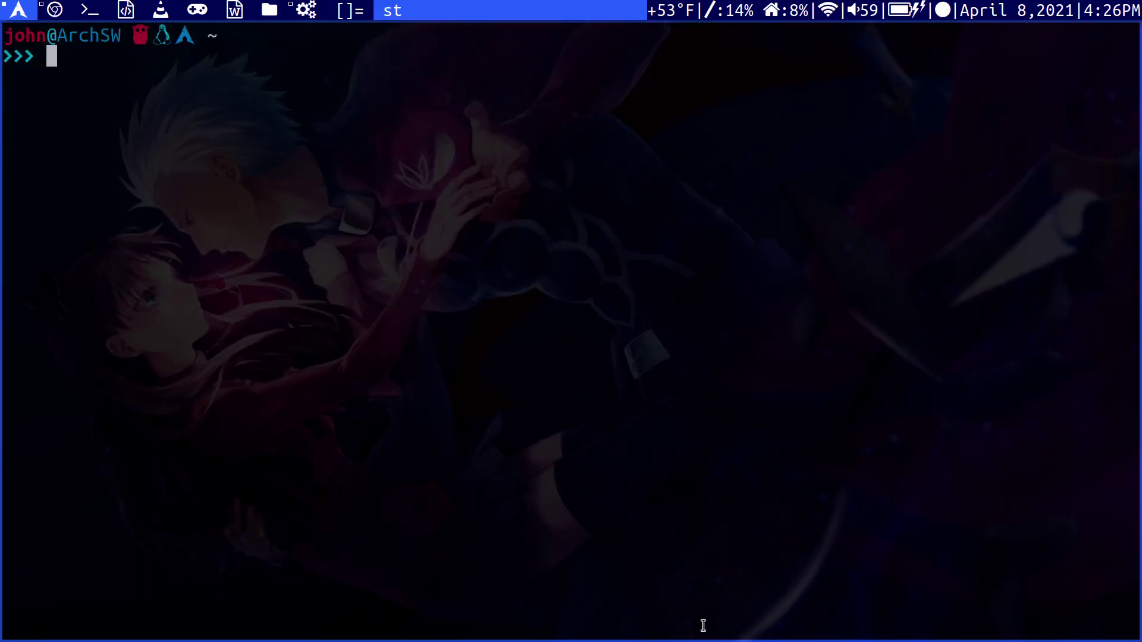
text(feh)
key(BackSpace)
key(BackSpace)
key(BackSpace)
text(sudo )
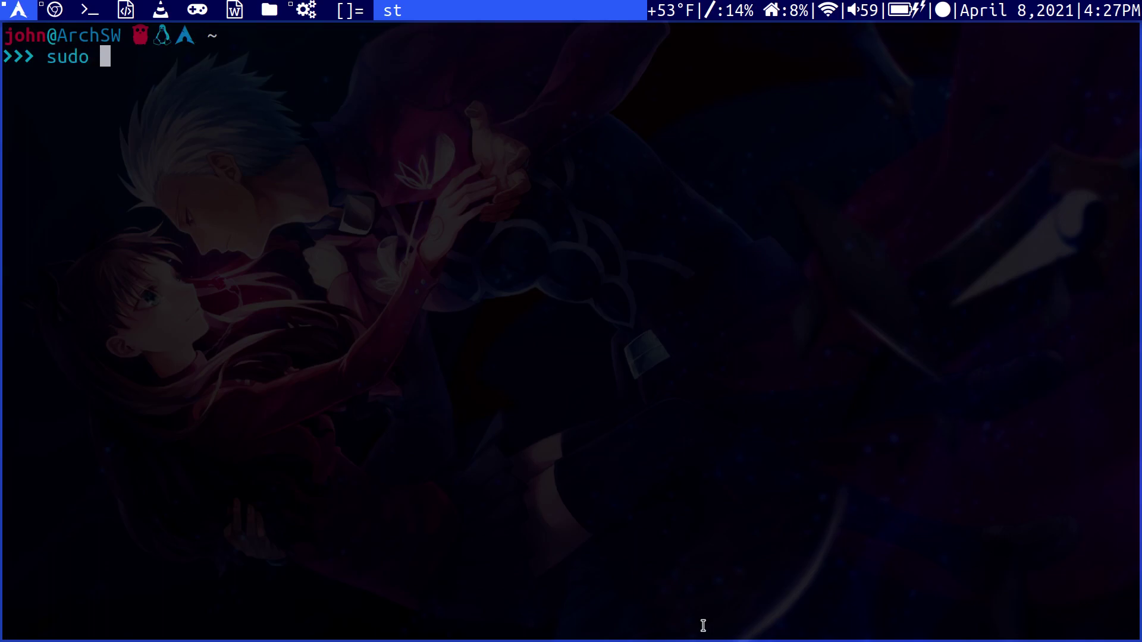
text(pacmna)
key(BackSpace)
key(BackSpace)
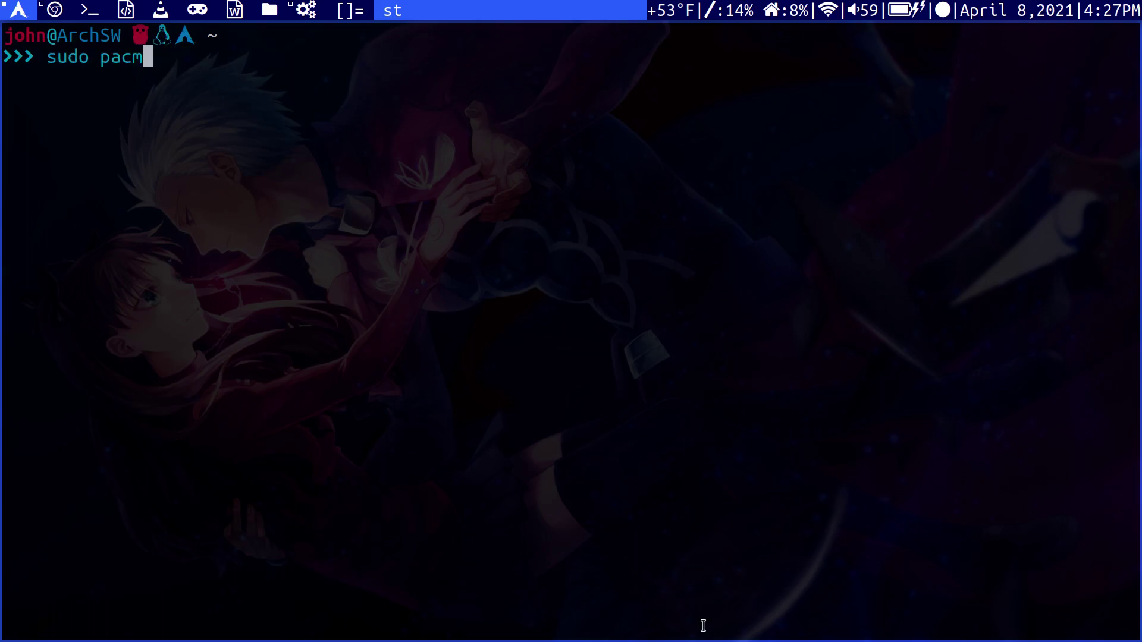
key(BackSpace)
text(m)
text(abn)
key(BackSpace)
key(BackSpace)
key(BackSpace)
key(BackSpace)
text(an -)
text(S feh)
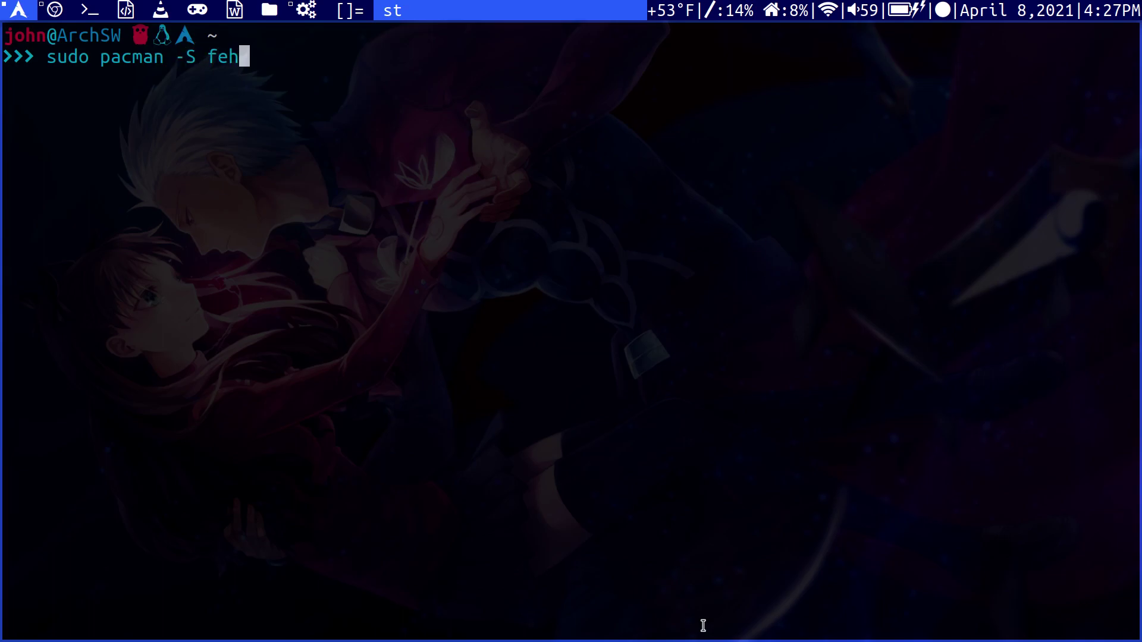
key(Return)
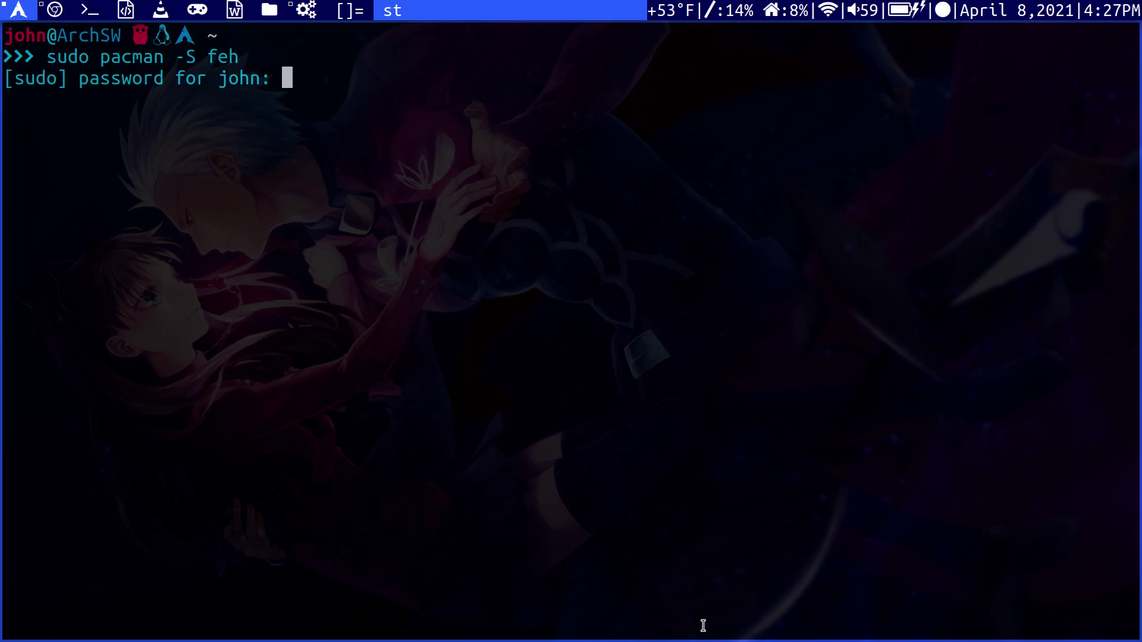
text(password)
key(Return)
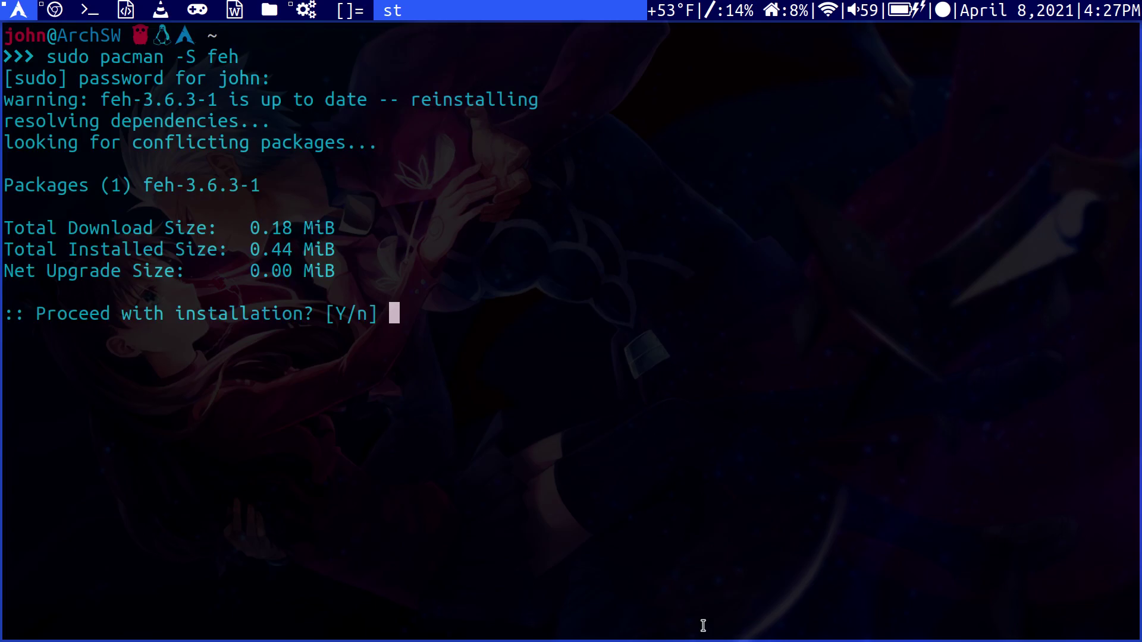
text(n)
key(Return)
key(ctrl+l)
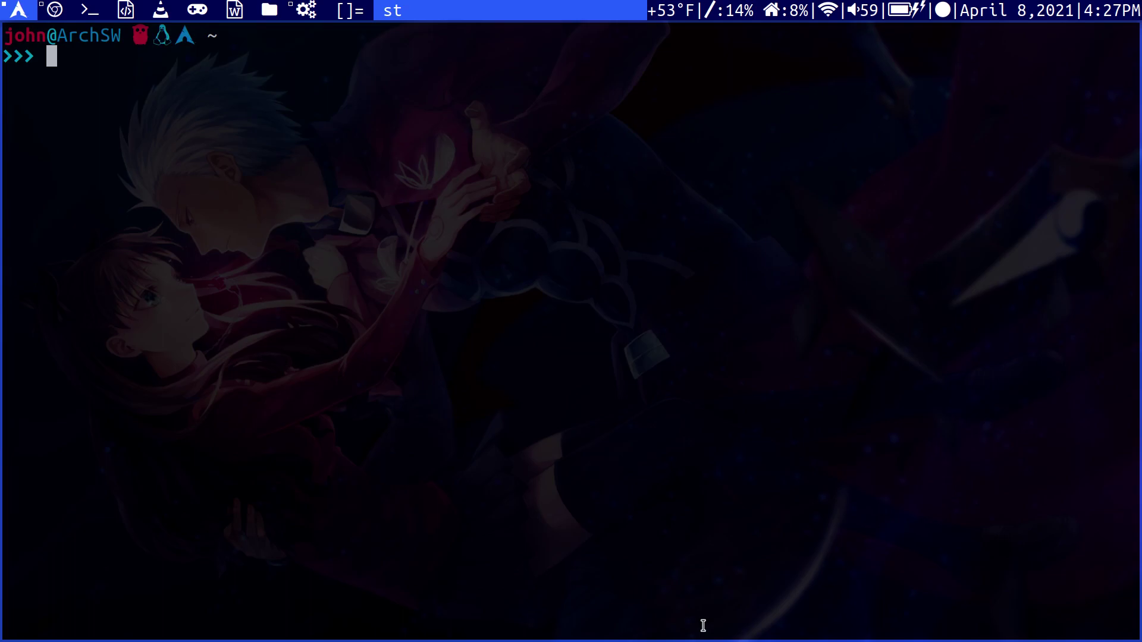
text(feh )
text(--)
text(bg-)
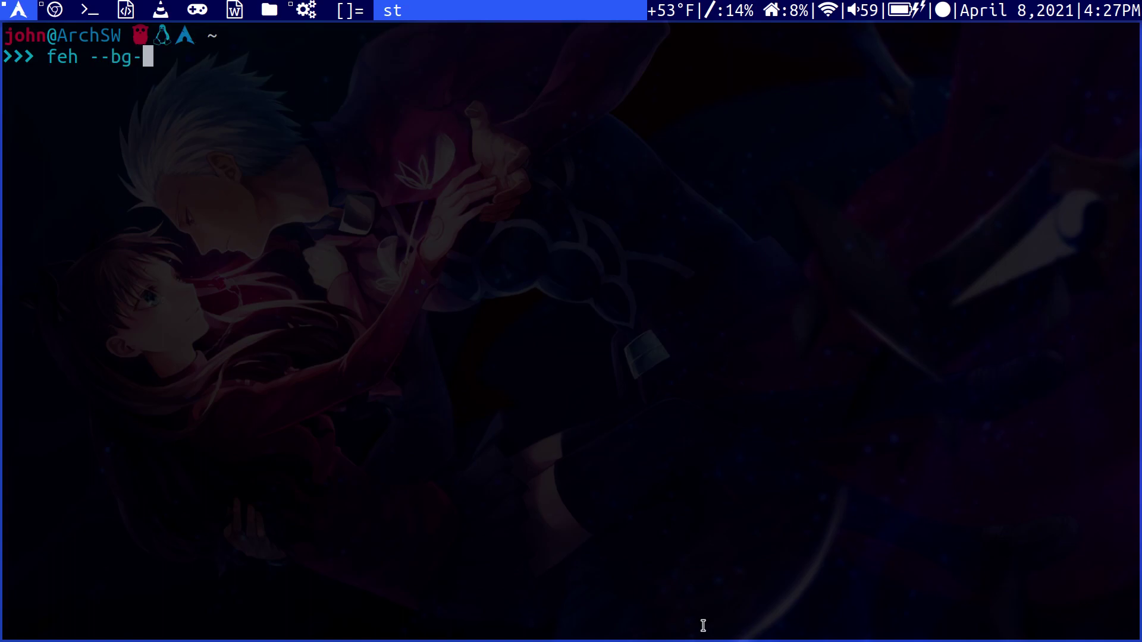
text(flll)
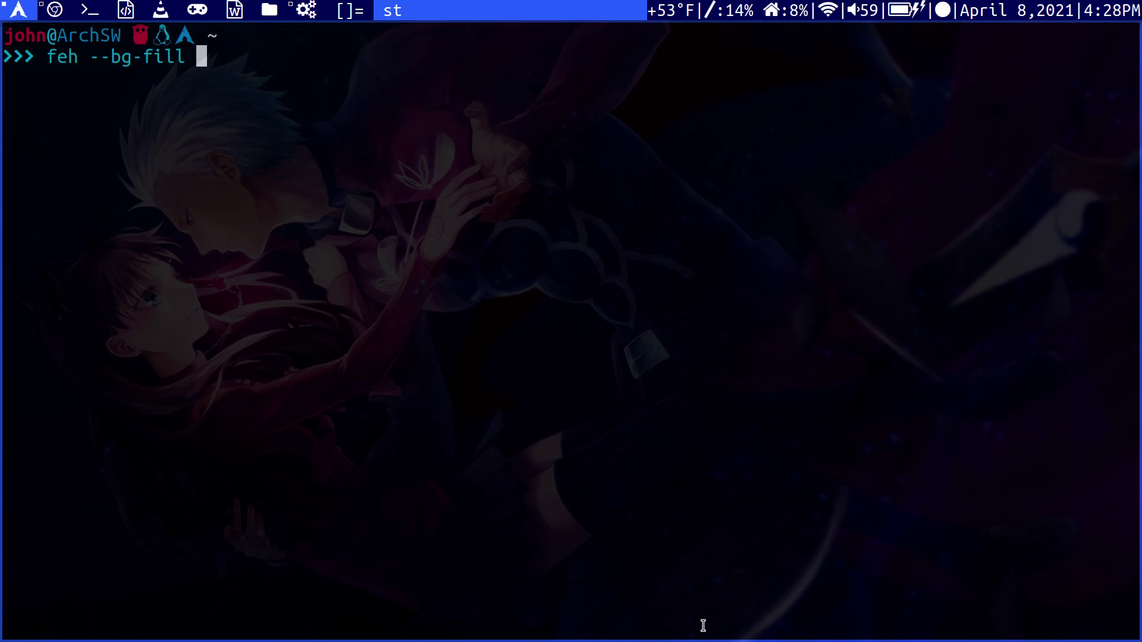
text(~/P)
text(ic)
Run feh --bg-fill on ~/Pictures/Anime/Fate/rin_blue.png to fill the screen
key(Tab)
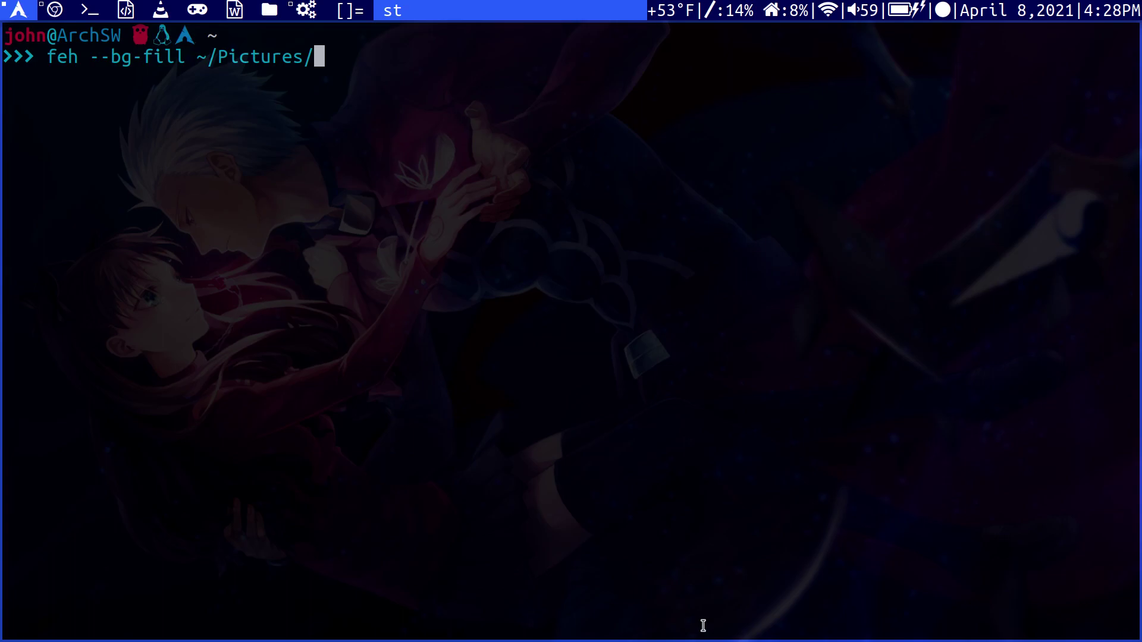
text(An)
key(Tab)
text(F)
key(Tab)
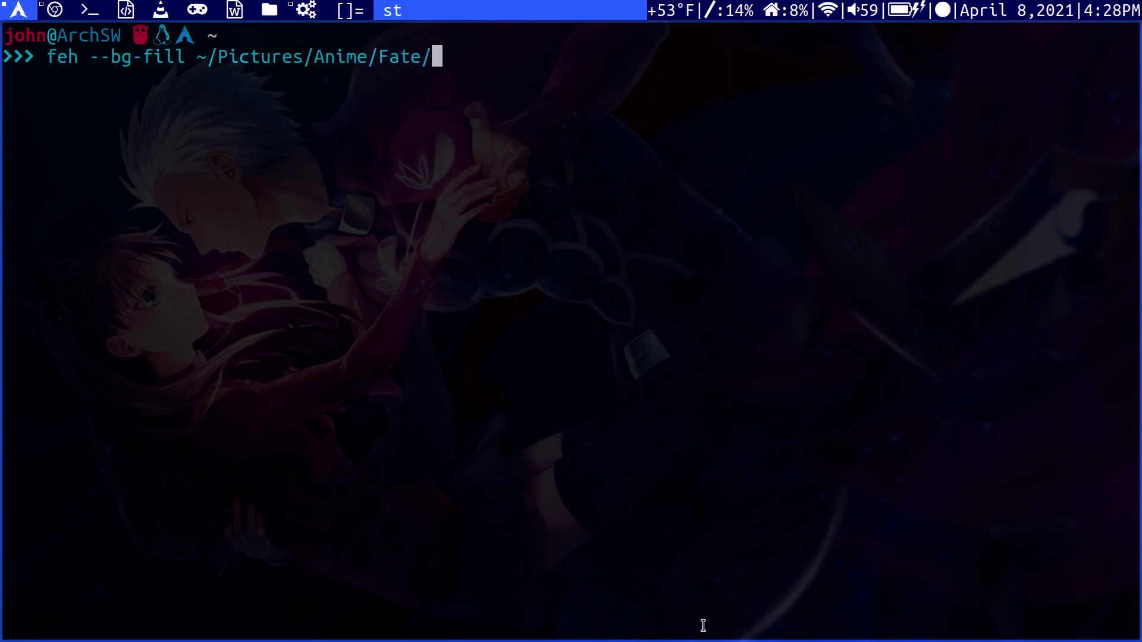
text(rin_)
text(b)
key(Tab)
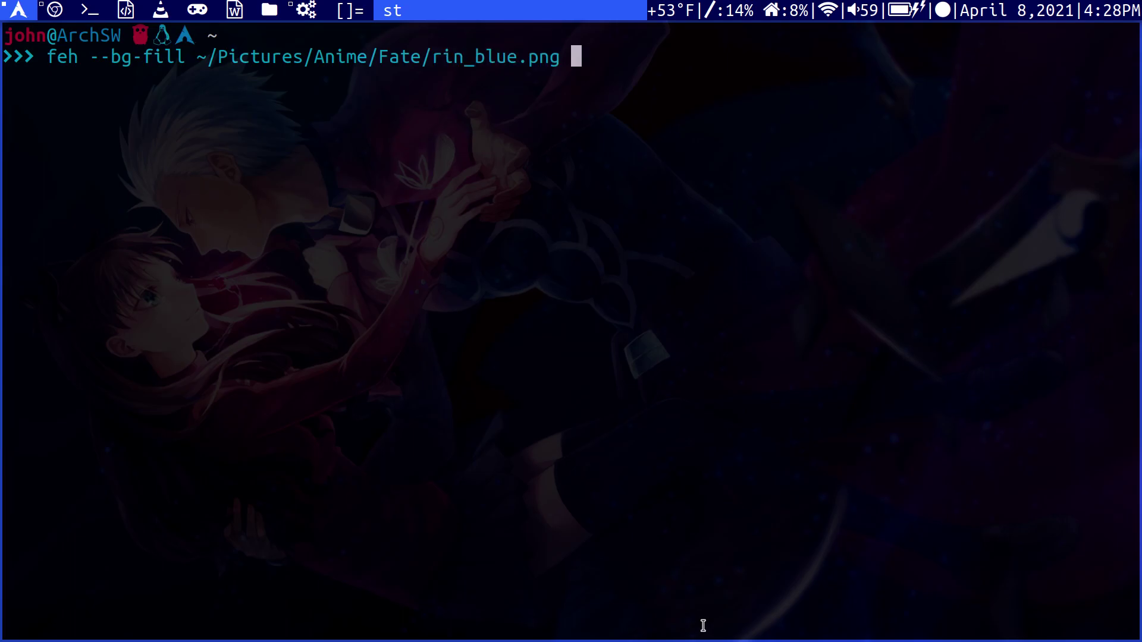
key(Return)
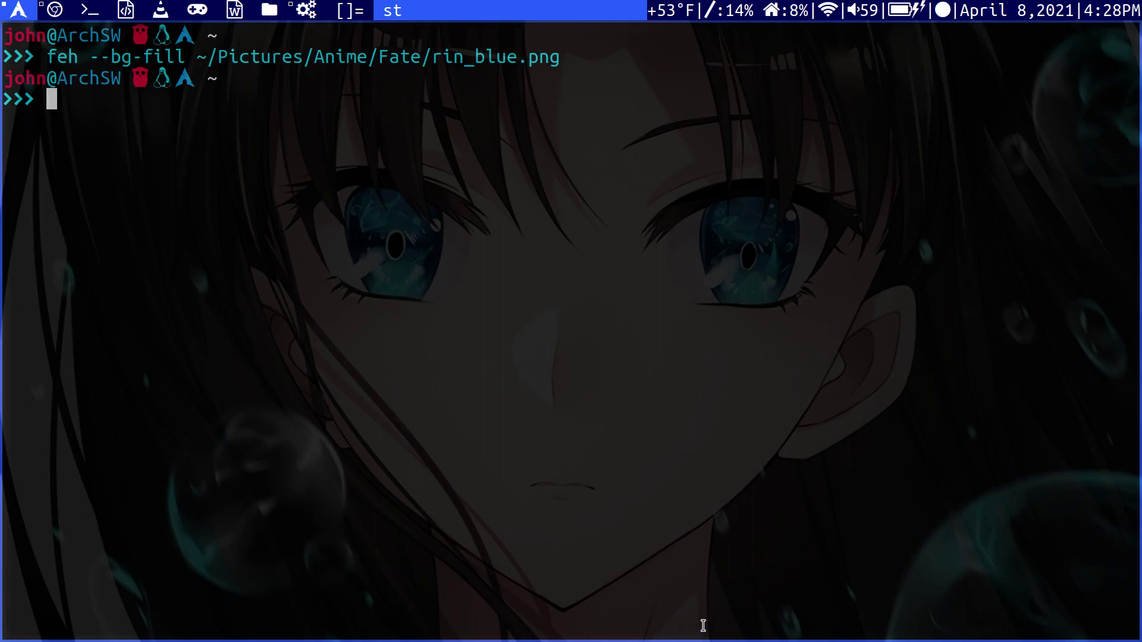
key(super+shift+c)
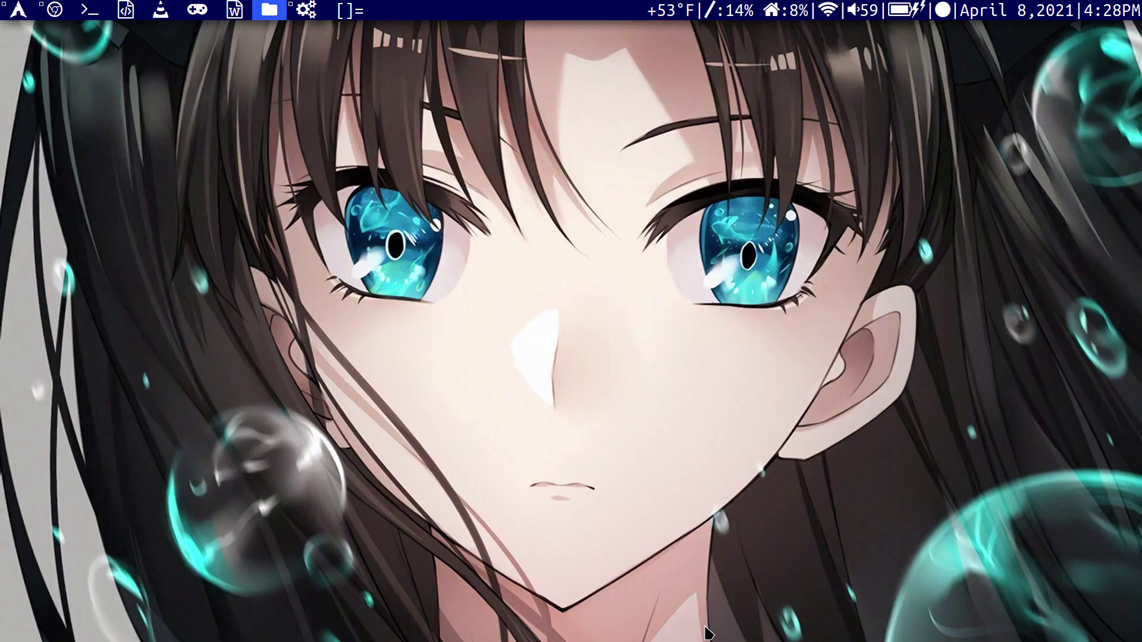
key(super+Return)
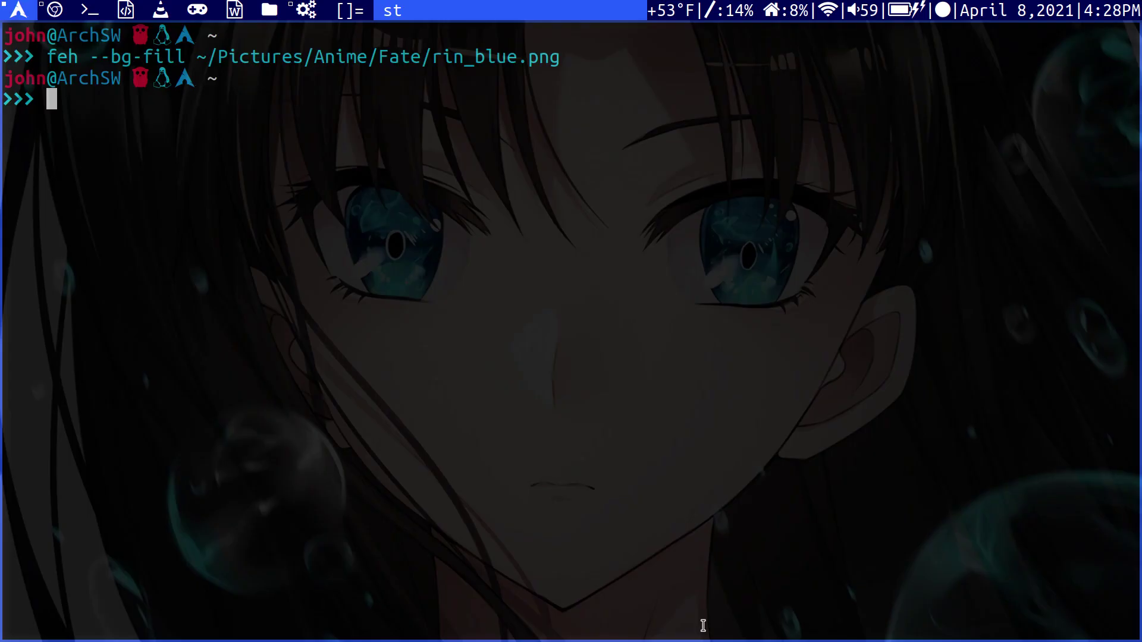
Edit the previous feh command to set rin_archer_1.png as wallpaper, then clear the terminal
key(Up)
key(BackSpace)
key(BackSpace)
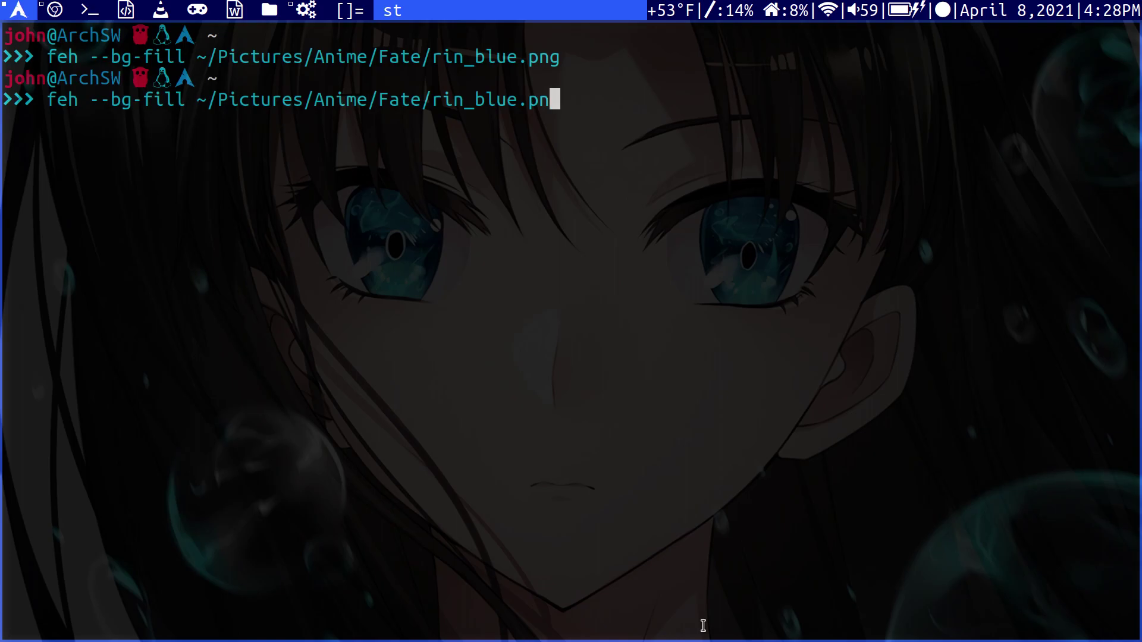
key(BackSpace)
key(BackSpace)
key(BackSpace)
key(BackSpace)
key(BackSpace)
key(BackSpace)
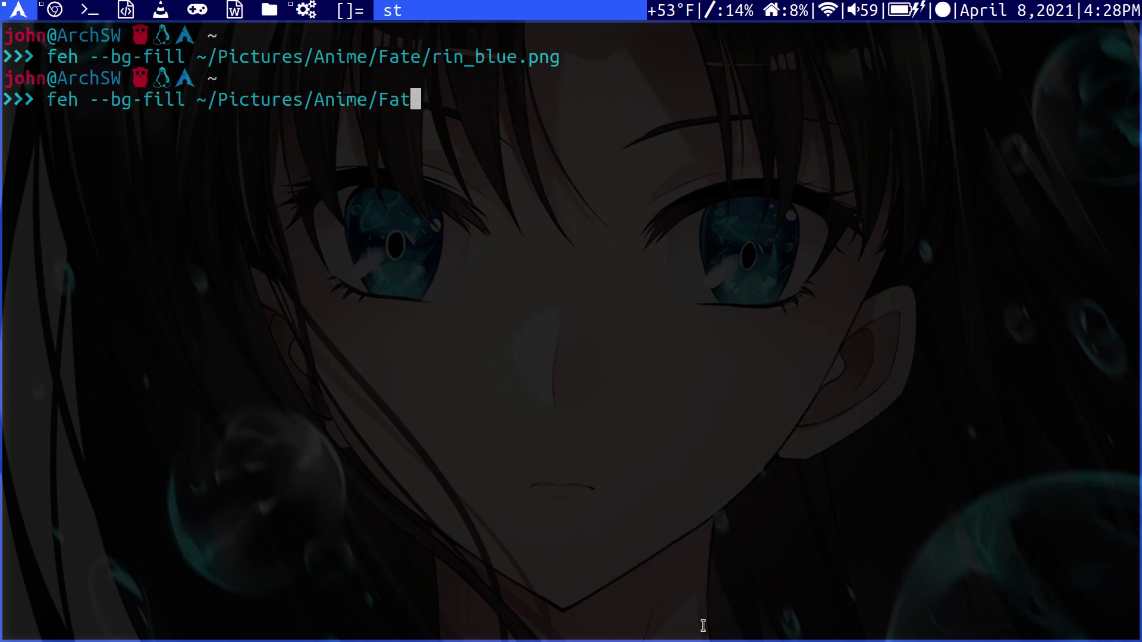
text(e/)
text(rin)
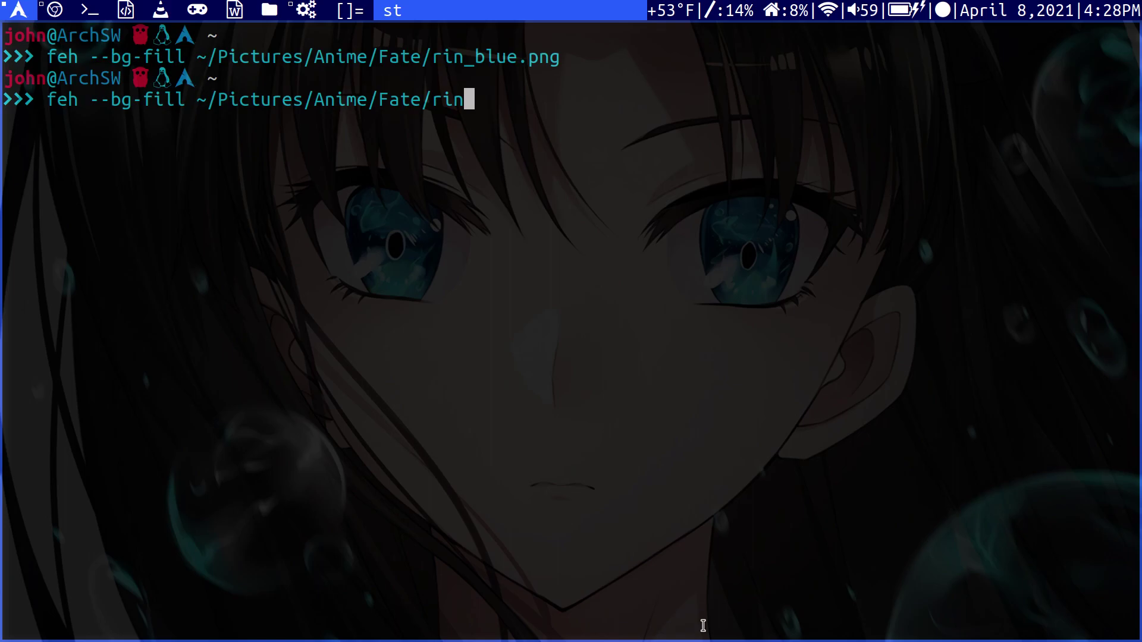
text(-a)
key(BackSpace)
text(_)
text(a)
key(BackSpace)
key(BackSpace)
key(BackSpace)
text(-)
key(BackSpace)
text(_)
text(a)
key(Tab)
key(Return)
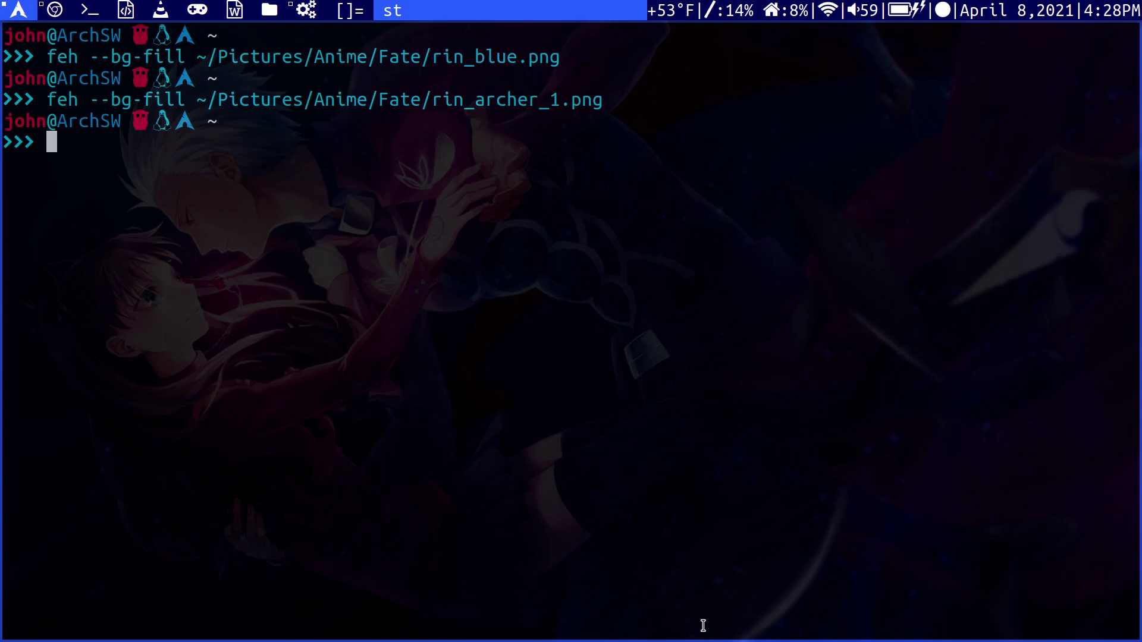
key(ctrl+l)
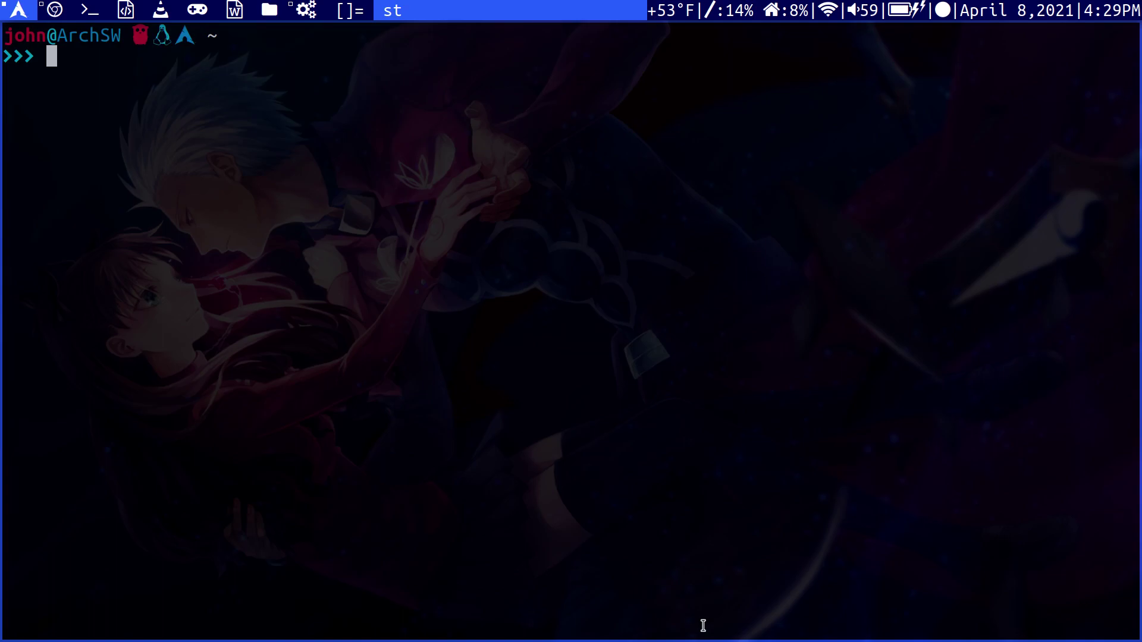
text(nano .)
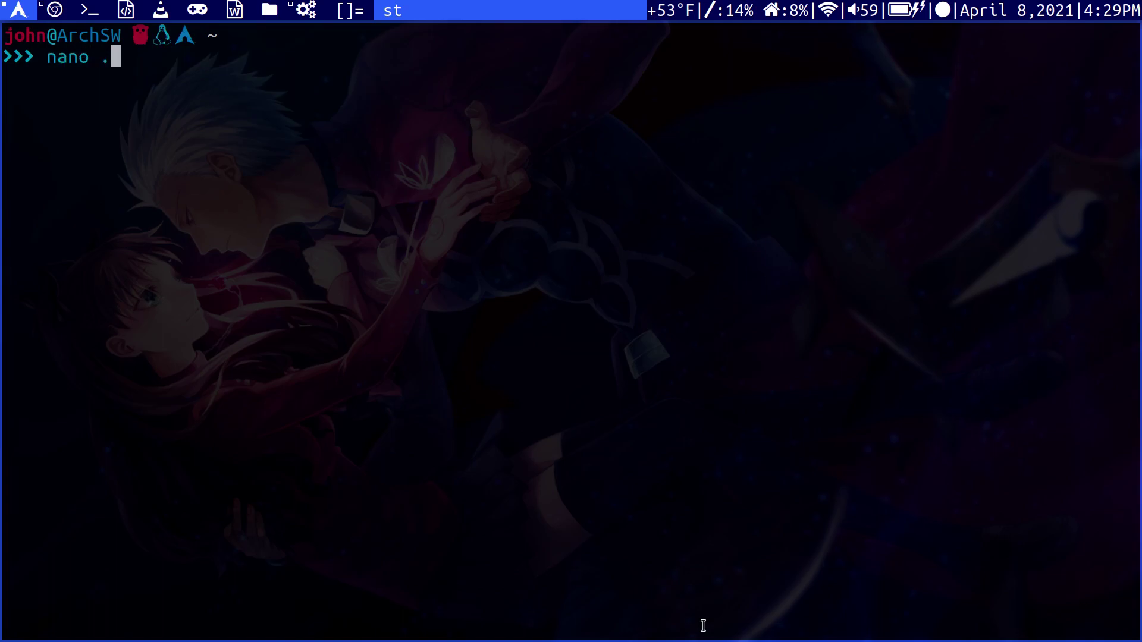
text(xi)
text(nitrc)
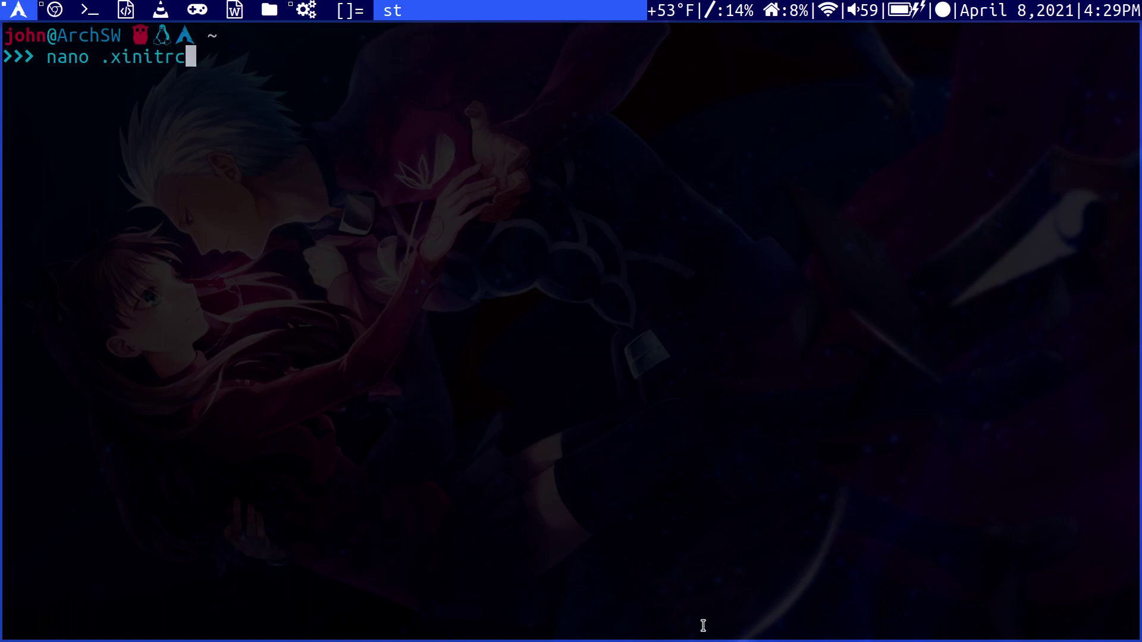
key(Return)
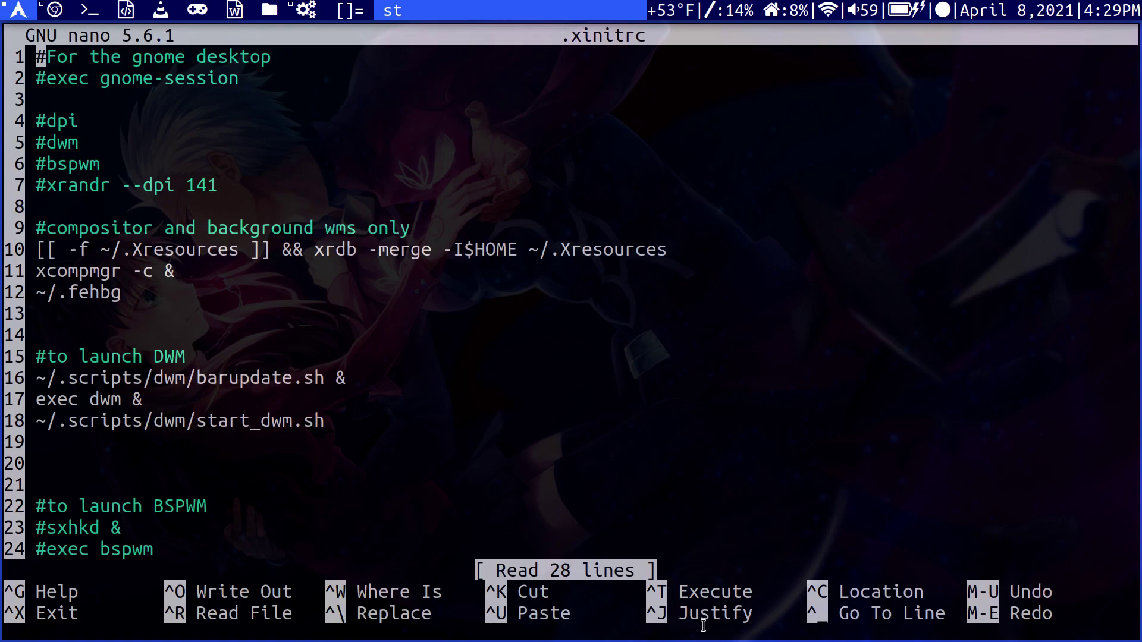
key(Down)
key(Down)
key(Down)
key(Down)
key(Down)
key(Down)
key(Down)
key(Up)
key(Up)
key(Up)
key(Right)
key(Down)
key(Left)
key(Left)
key(Down)
key(Left)
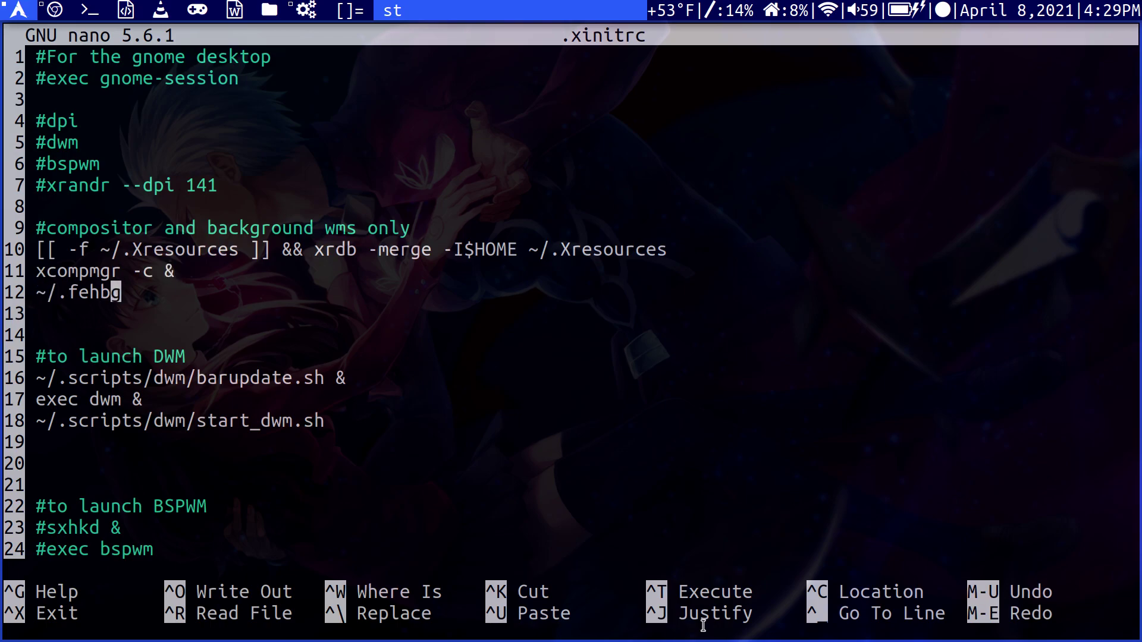
key(Left)
key(Left)
key(Left)
key(Left)
key(Left)
key(Right)
key(Right)
key(Right)
Close .xinitrc and check that .fehbg holds the rin_archer_1.png feh line
key(ctrl+x)
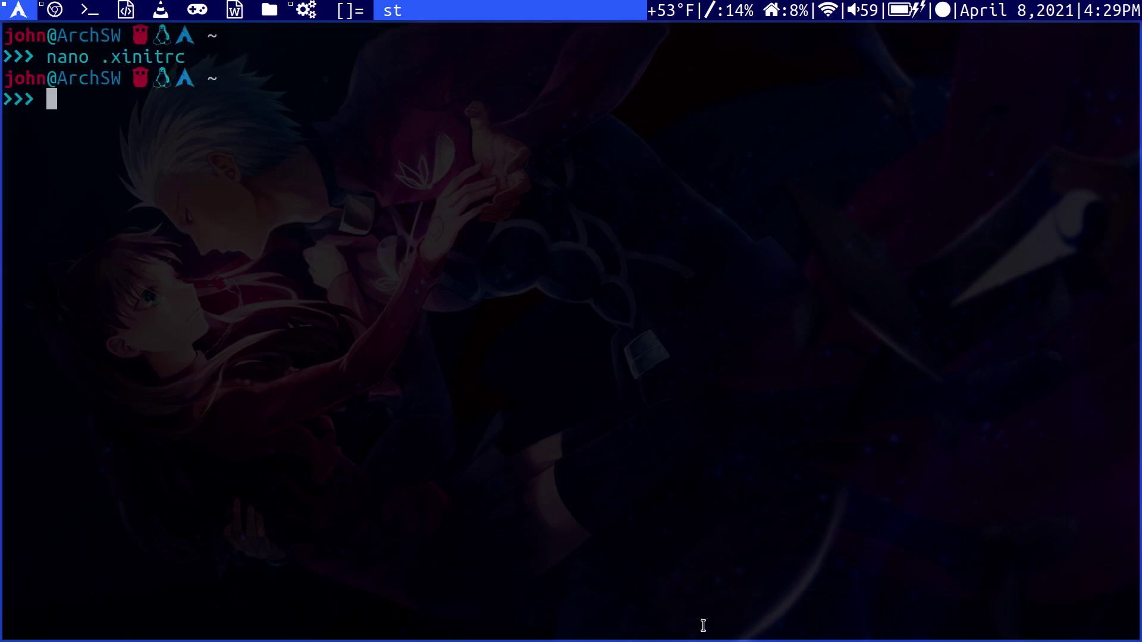
text(nano )
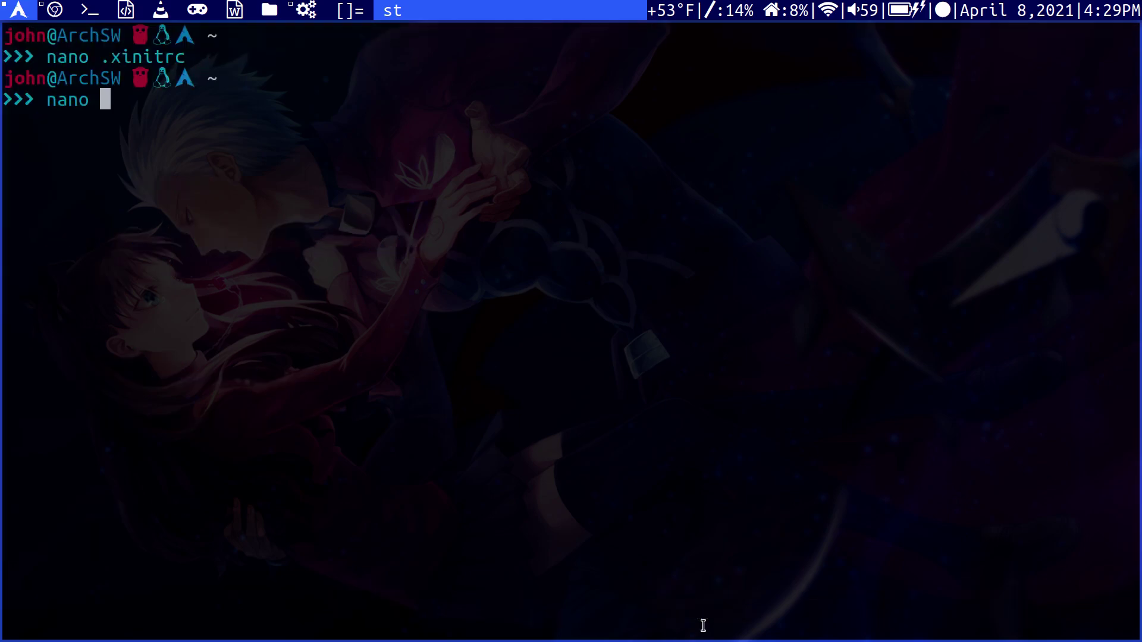
text(.fehbg)
key(Return)
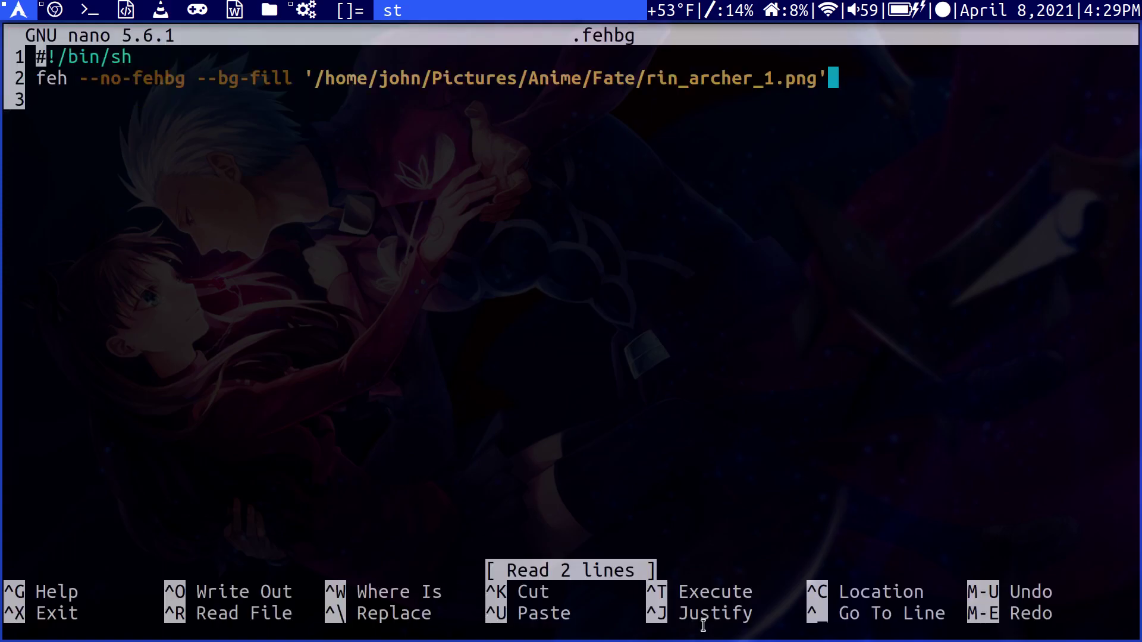
key(Down)
key(Up)
key(Down)
key(Down)
key(Up)
key(End)
Exit .fehbg and recall the earlier rin_blue.png feh command from history
key(ctrl+x)
key(Up)
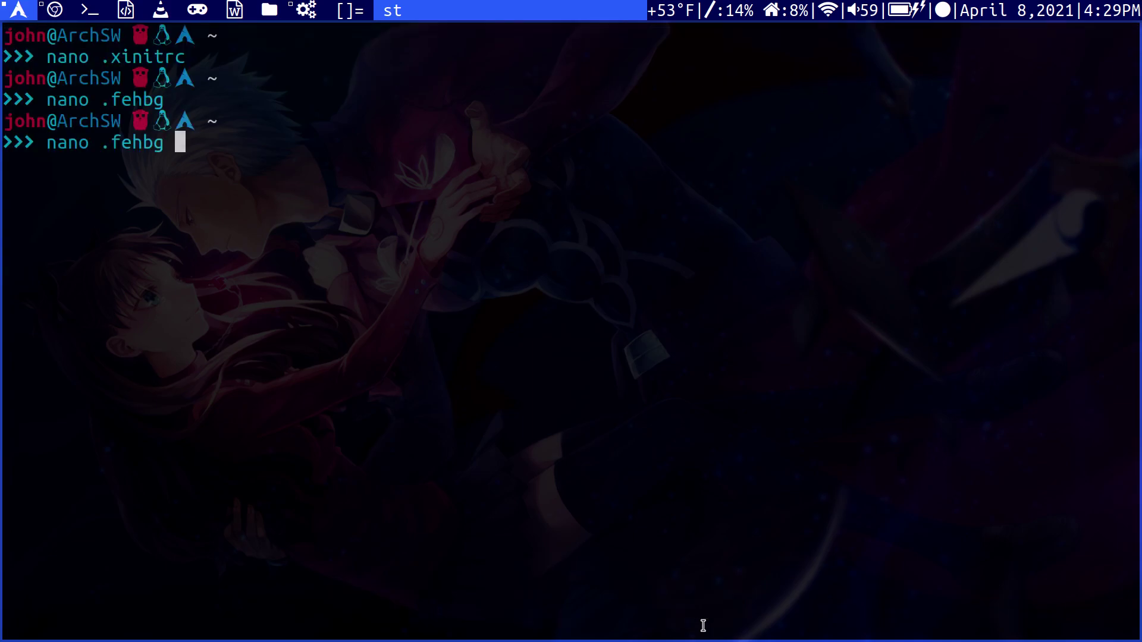
key(Up)
key(Up)
Set rin_blue.png as wallpaper and check that .fehbg now records rin_blue.png
key(Return)
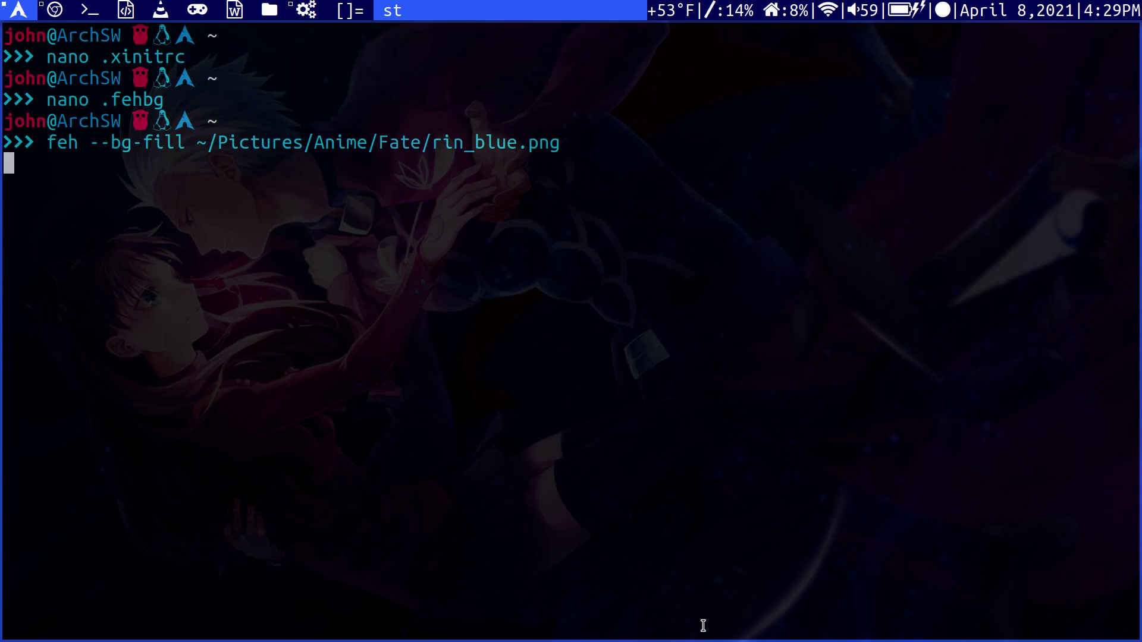
key(Up)
key(Up)
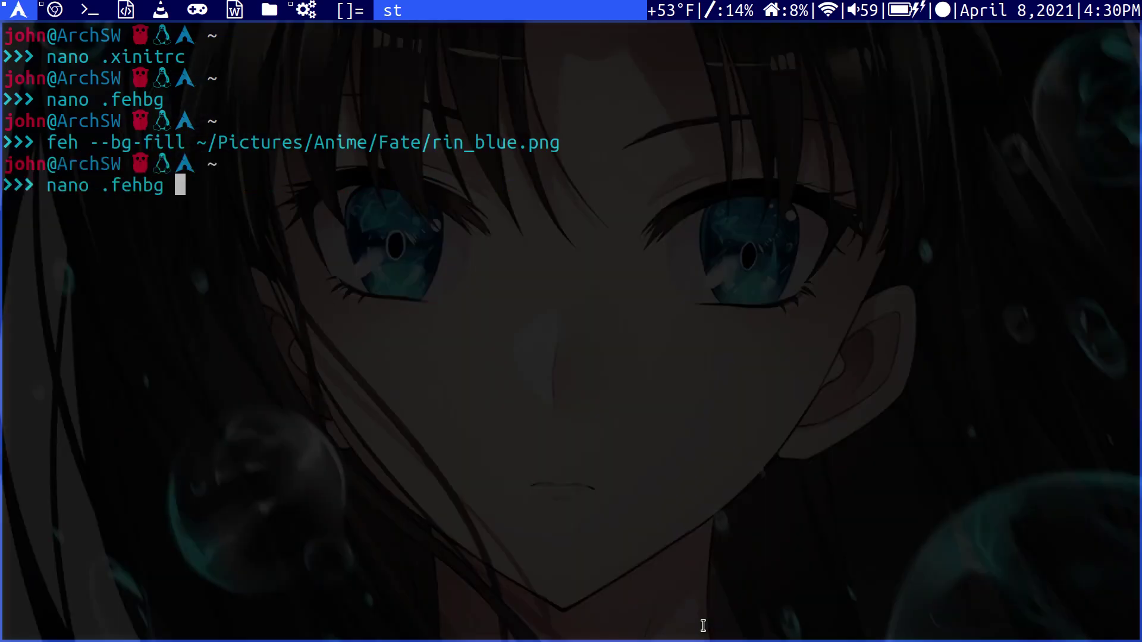
key(Return)
key(Down)
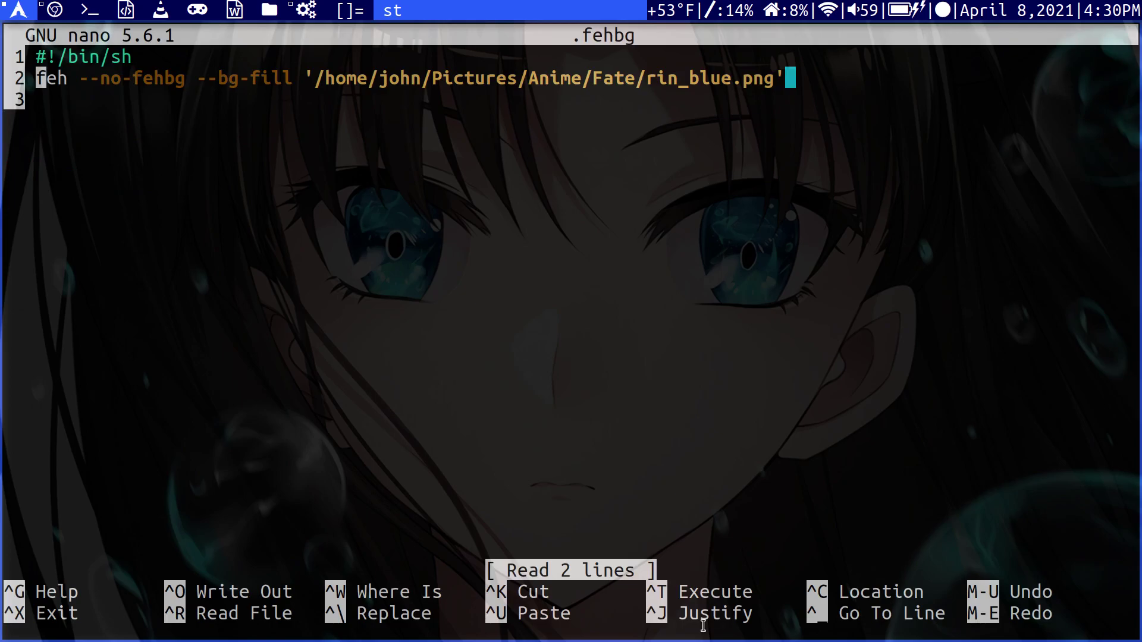
key(ctrl+Right)
key(ctrl+Right)
key(ctrl+Right)
key(ctrl+Right)
key(ctrl+Right)
key(ctrl+Right)
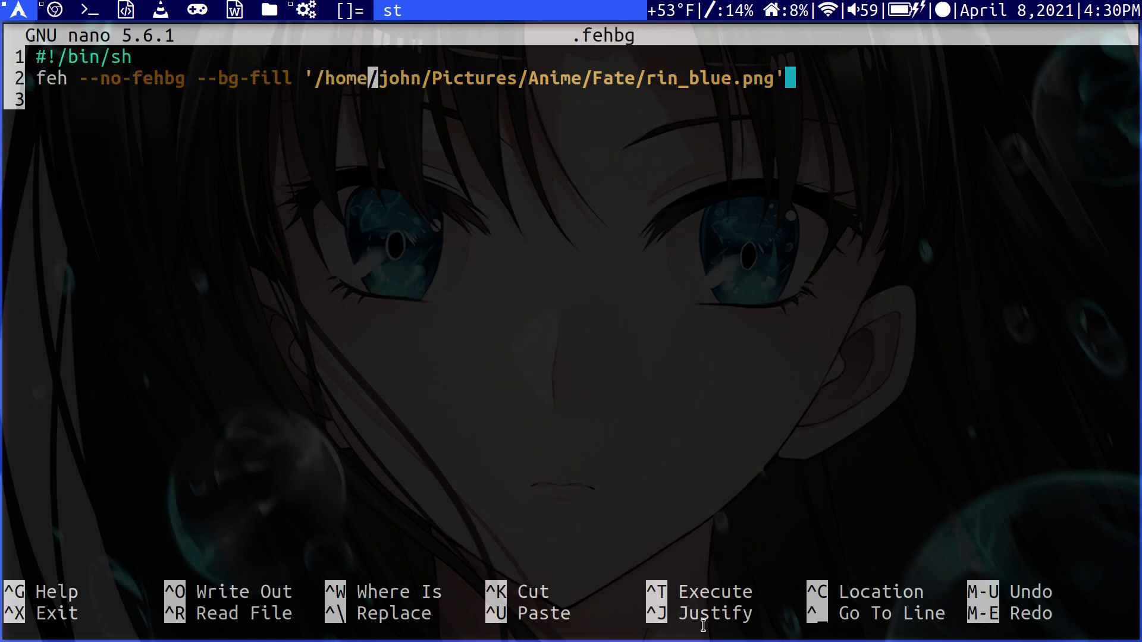
key(ctrl+Right)
key(ctrl+Right)
key(ctrl+Right)
Close .fehbg and rerun the rin_archer_1.png feh --bg-fill command
key(ctrl+x)
key(Up)
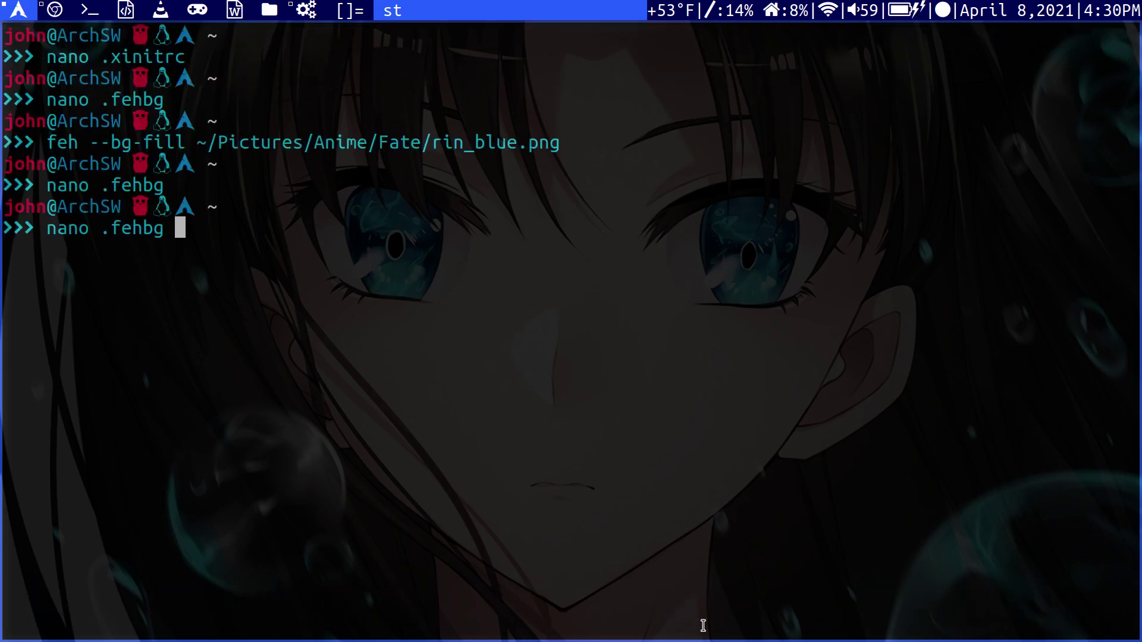
key(Up)
key(Up)
key(Up)
key(Up)
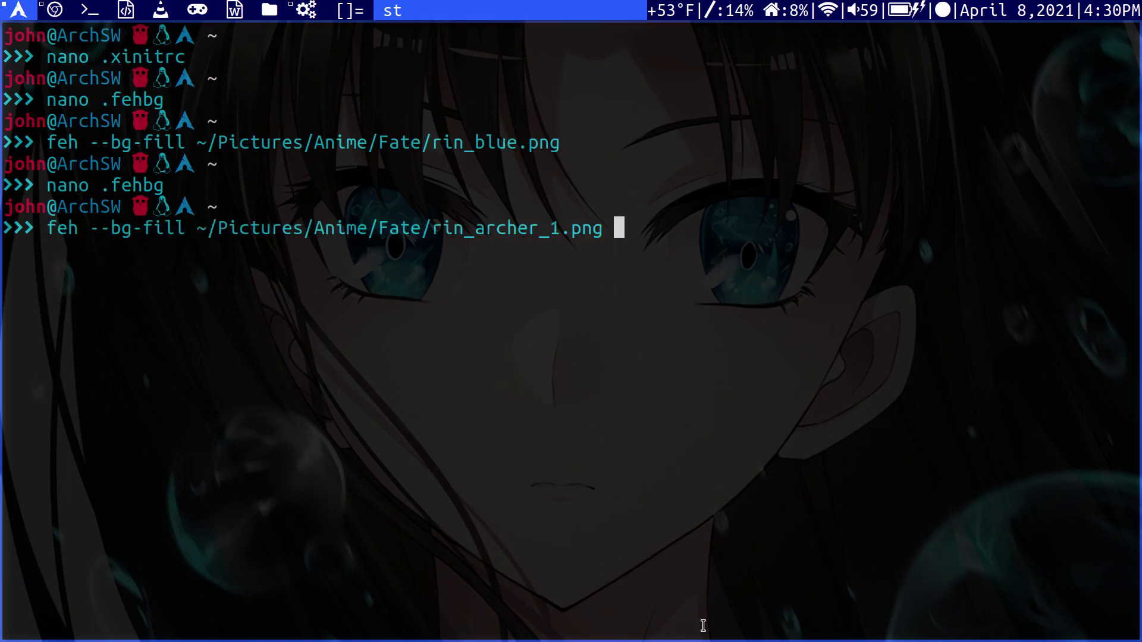
key(Return)
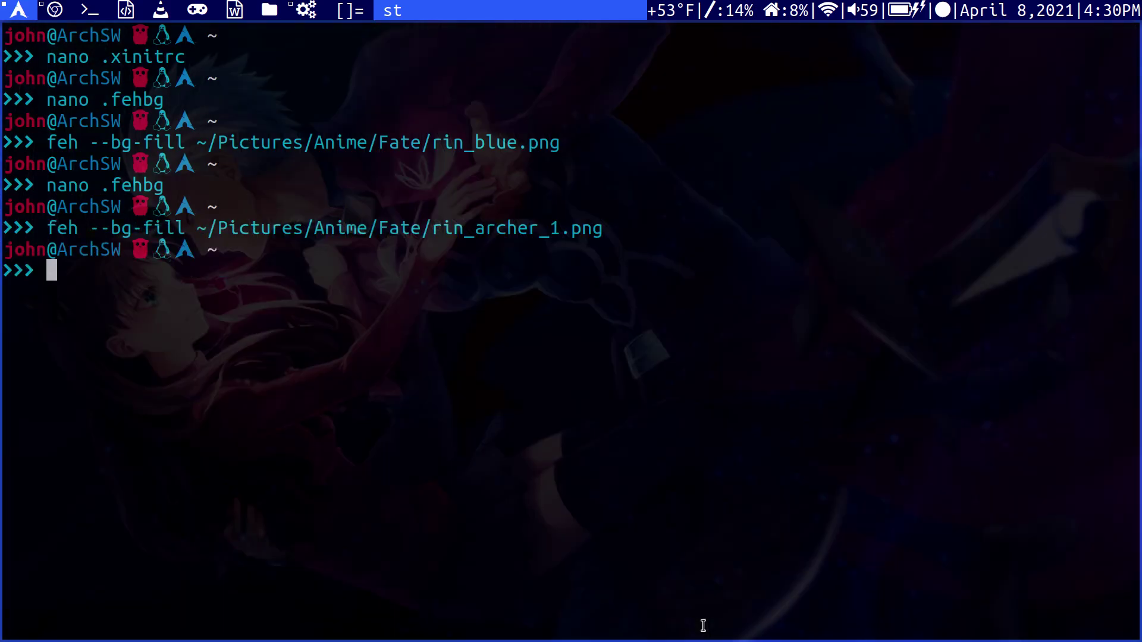
Clear the terminal and open .xinitrc at its ~/.fehbg line
key(ctrl+l)
text(nano )
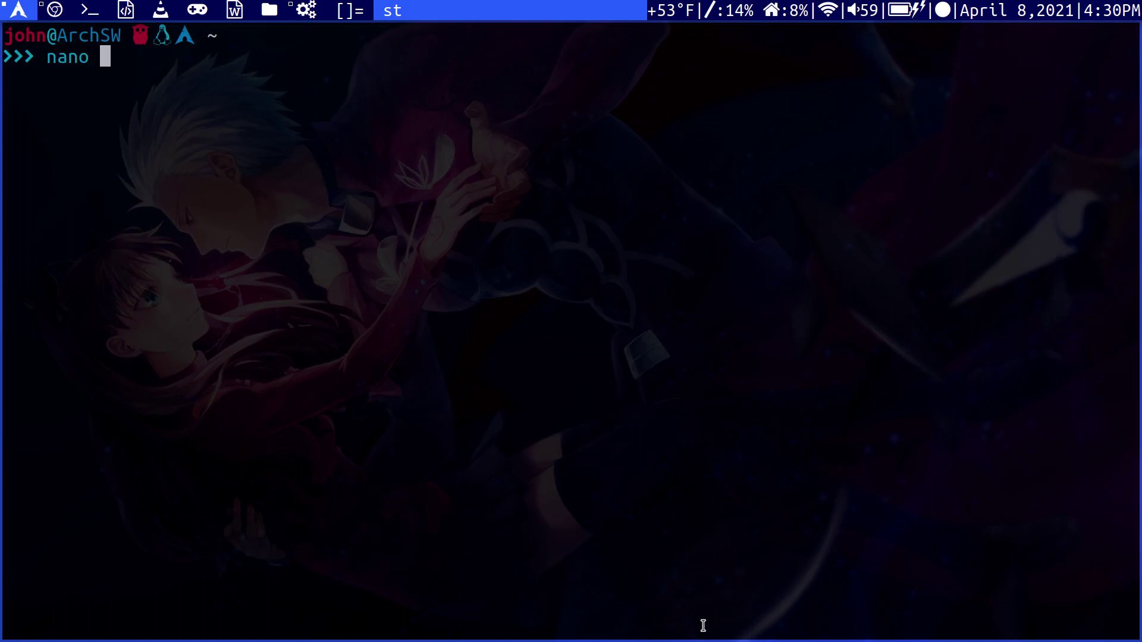
text(.xinitrc)
key(Return)
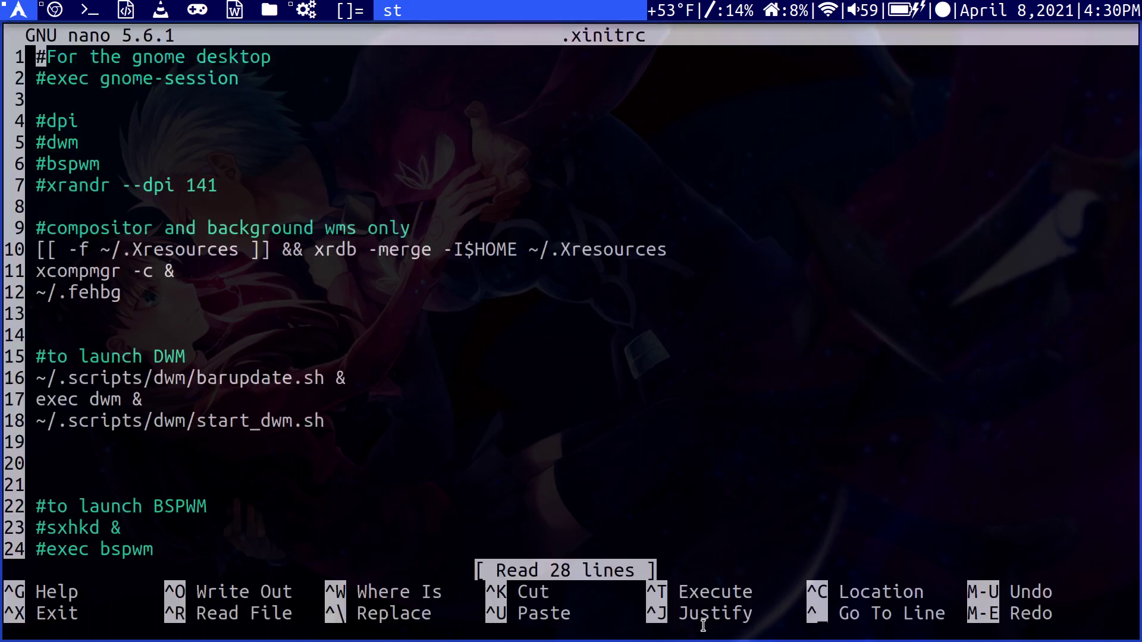
key(Down)
key(Down)
key(Down)
key(Down)
key(Down)
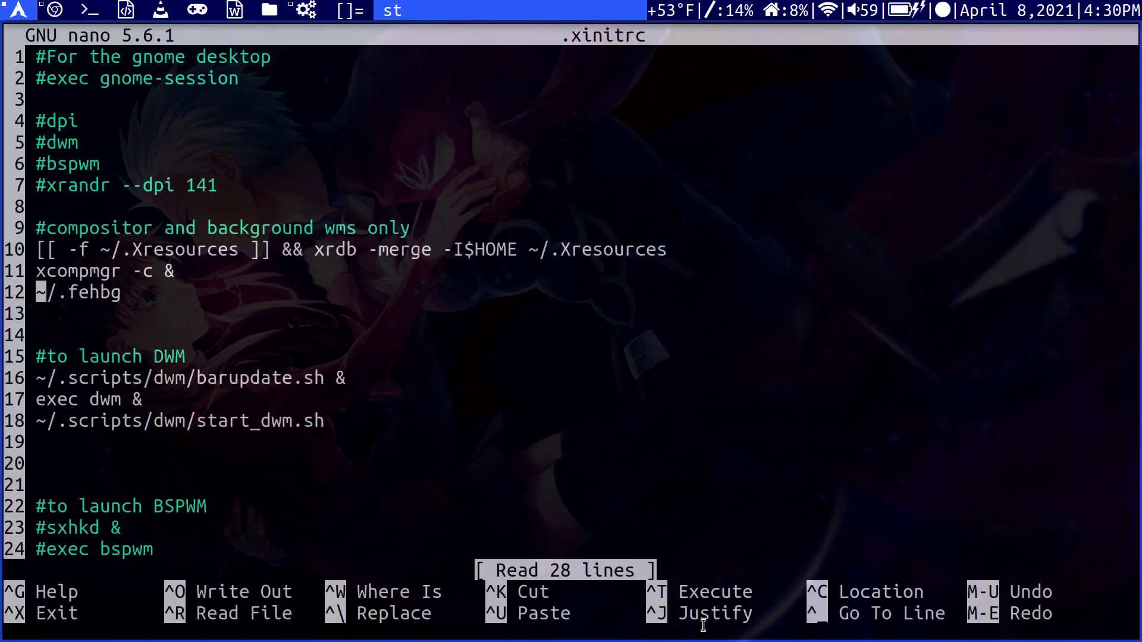